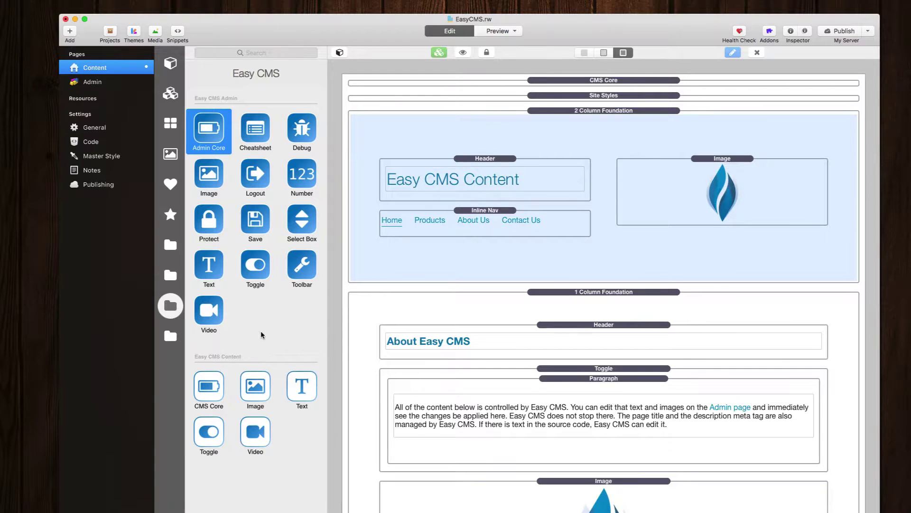
Step: Select the Number, Select Box, Toggle and Video admin stacks, then the Toggle and Video content stacks
left_click(301, 184)
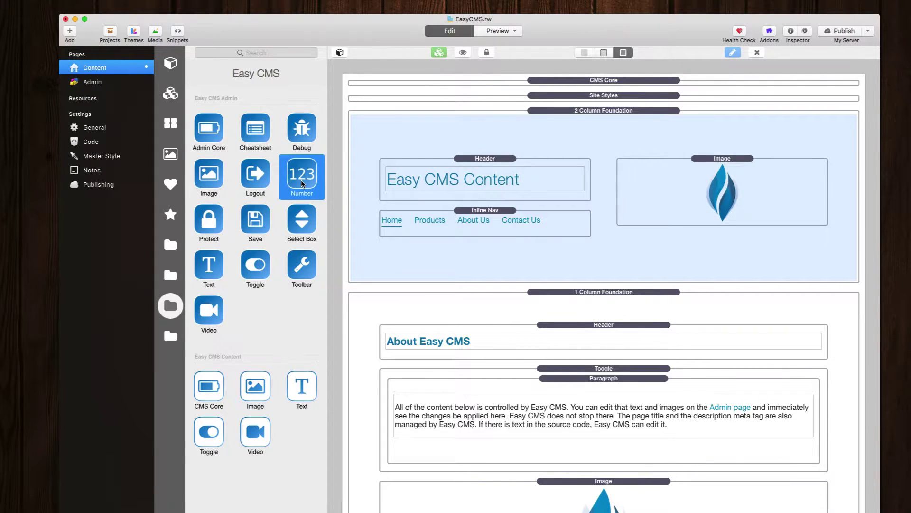
left_click(293, 217)
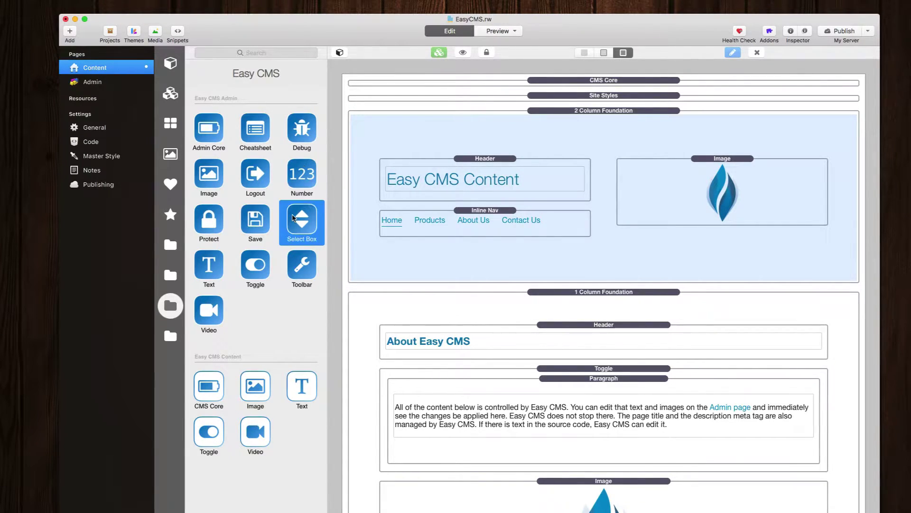
left_click(260, 269)
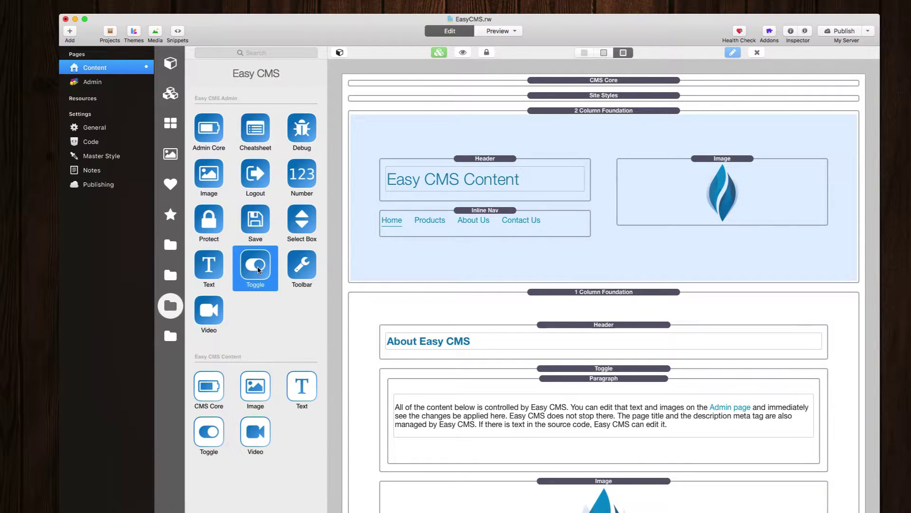
left_click(220, 310)
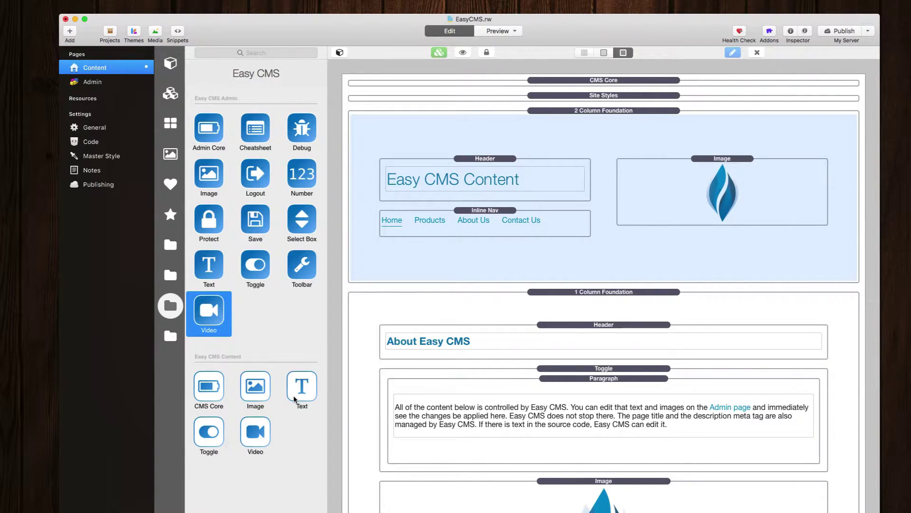
left_click(215, 428)
left_click(252, 430)
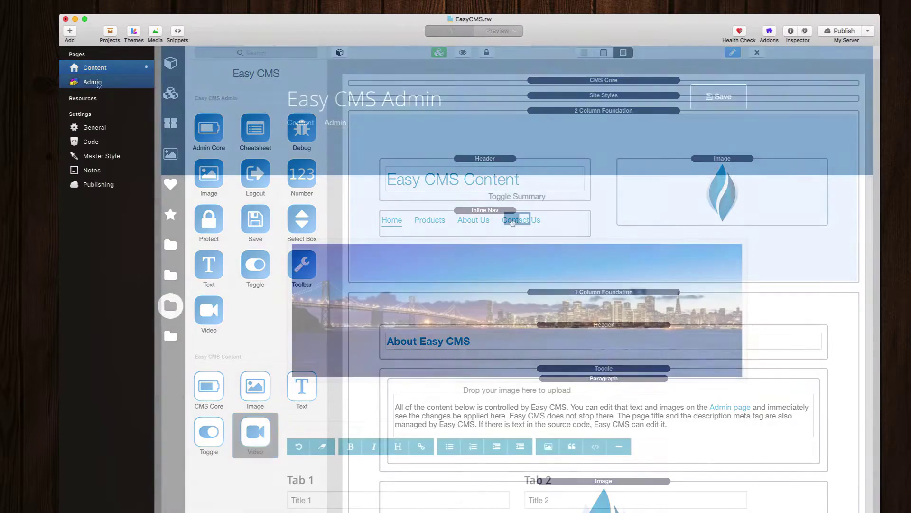
Step: Preview the Admin page, switch Toggle Summary off and back on, and check the Content page
left_click(93, 81)
key("super+r")
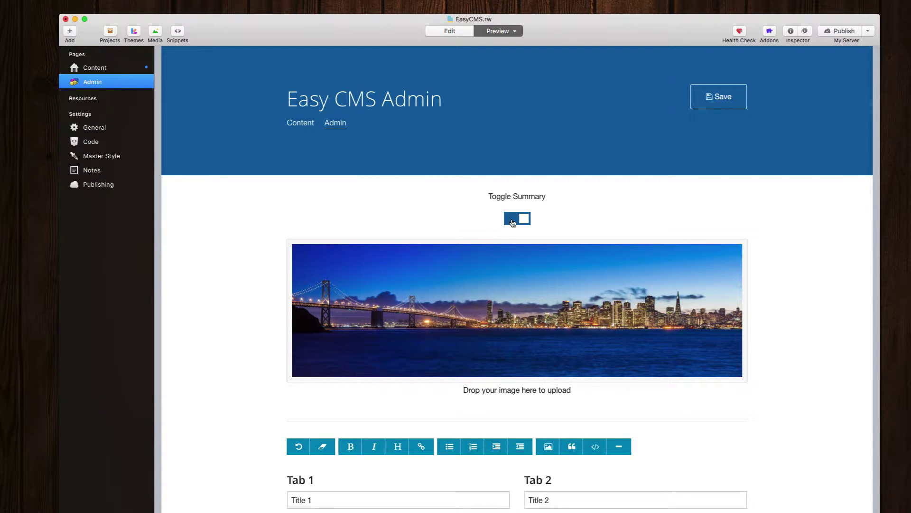
left_click(512, 219)
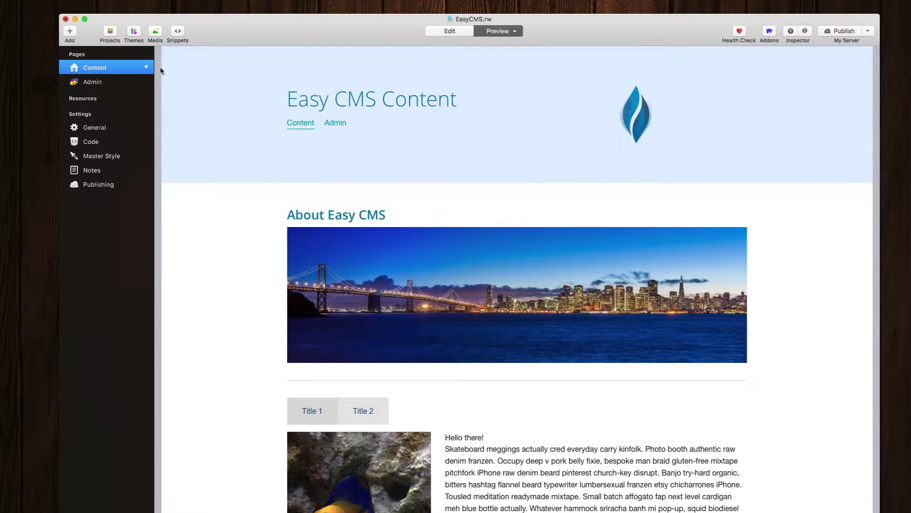
left_click(99, 84)
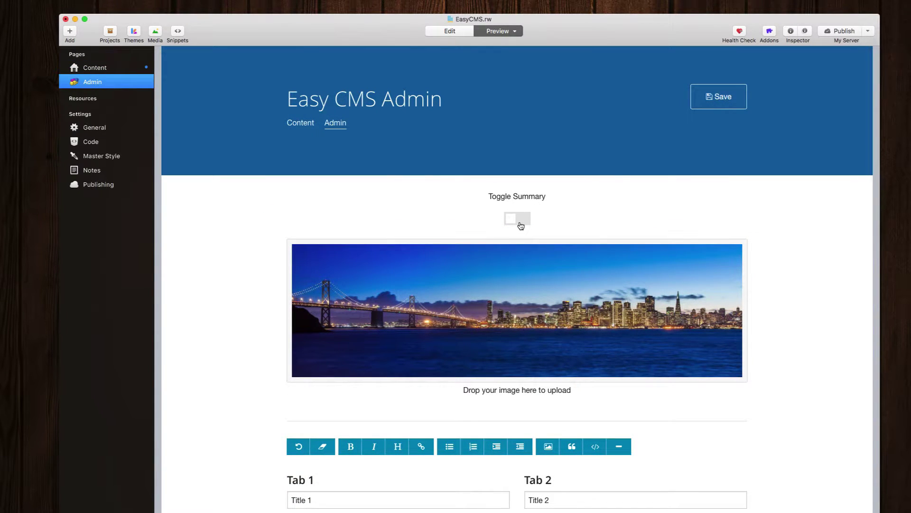
left_click(521, 225)
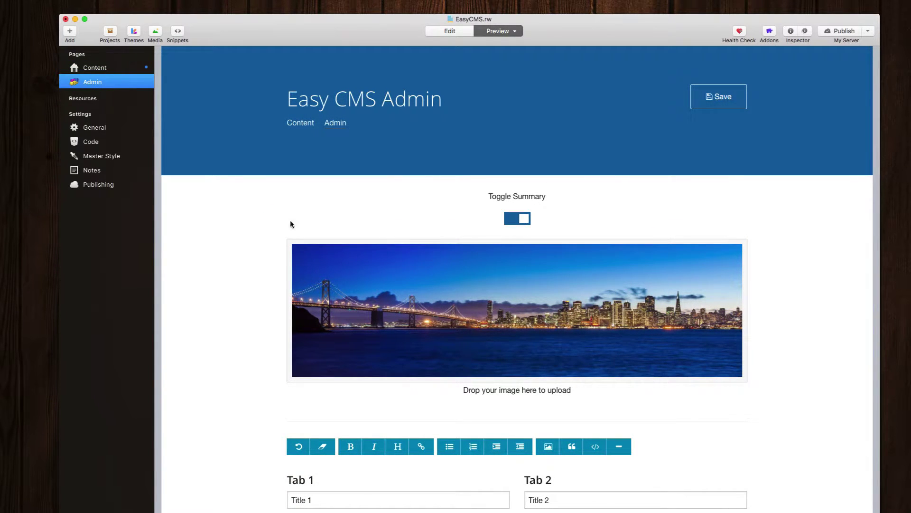
left_click(95, 69)
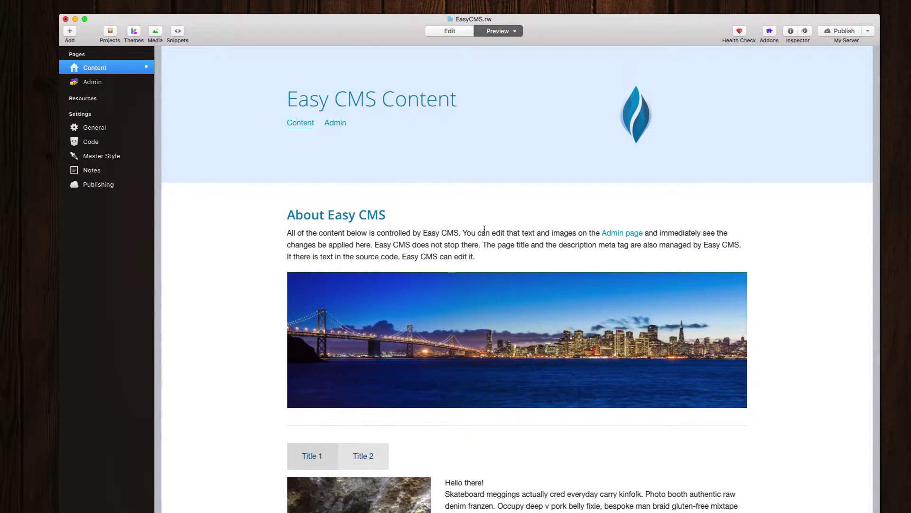
Step: On the Admin page, change the select box from 'Hello there!' to 'Yo Yo Yo!'
left_click(115, 86)
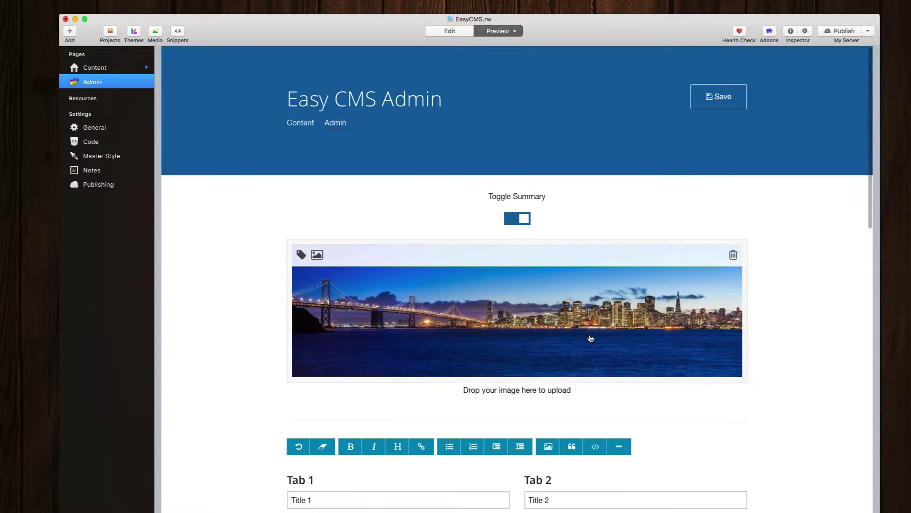
scroll(591, 338, "down", 10)
scroll(591, 338, "down", 4)
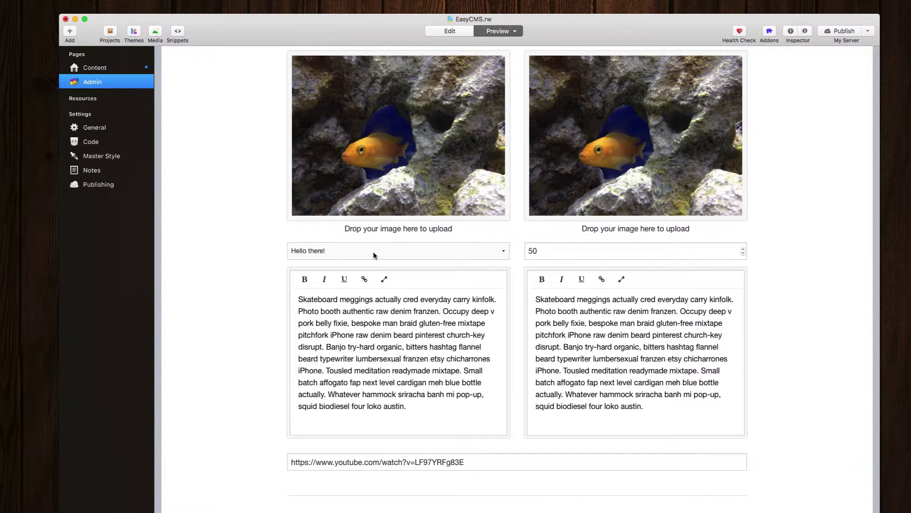
left_click(373, 252)
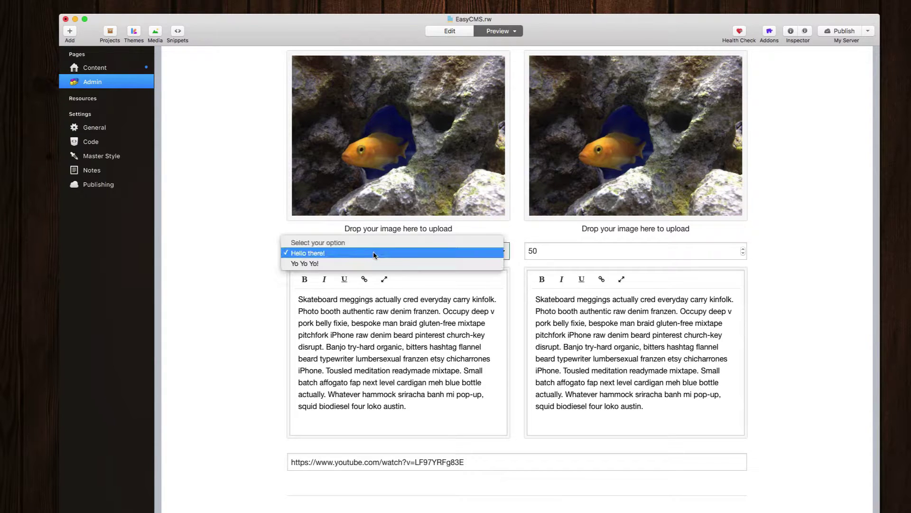
left_click(329, 254)
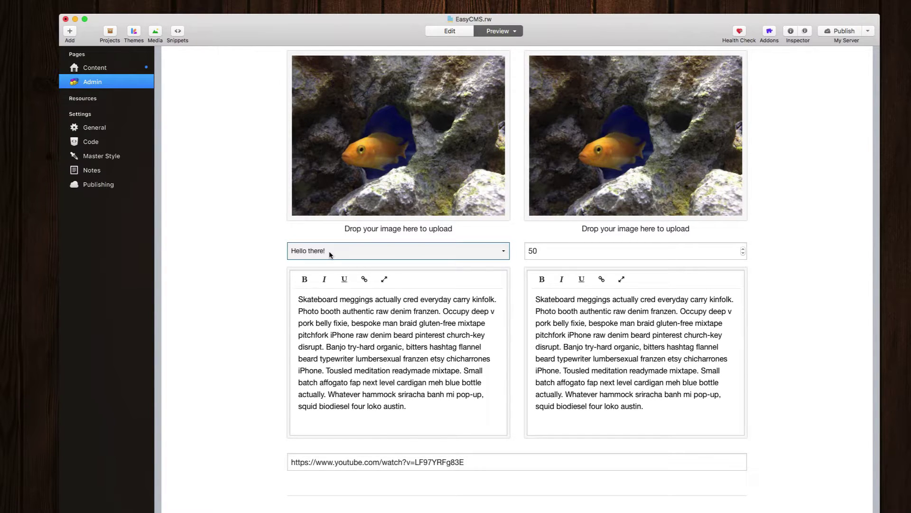
left_click(330, 254)
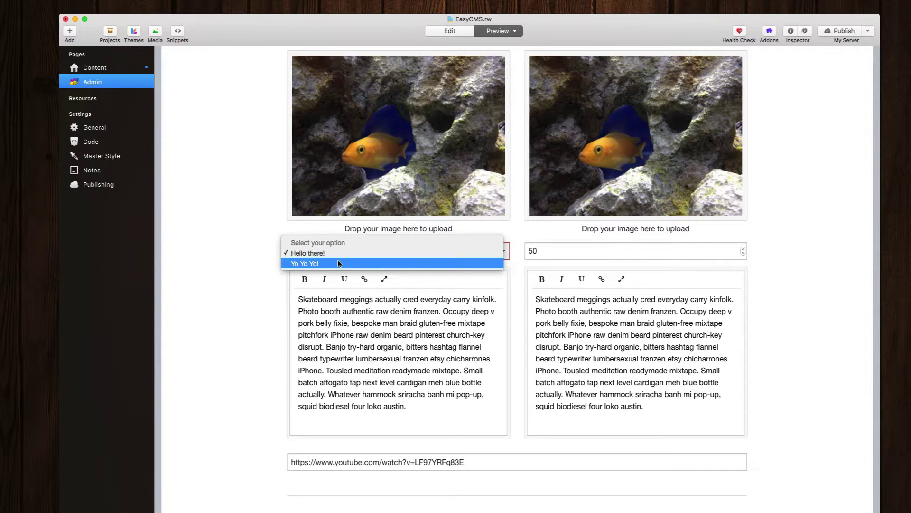
left_click(338, 263)
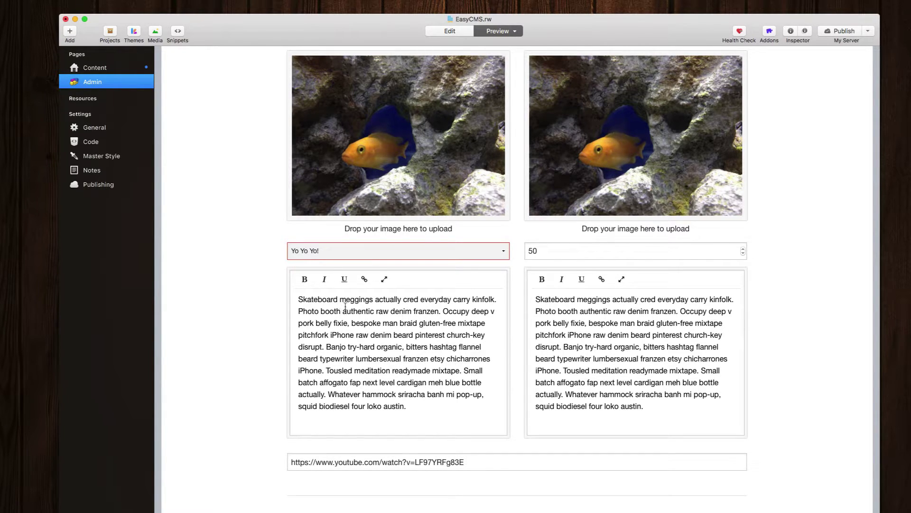
left_click(571, 252)
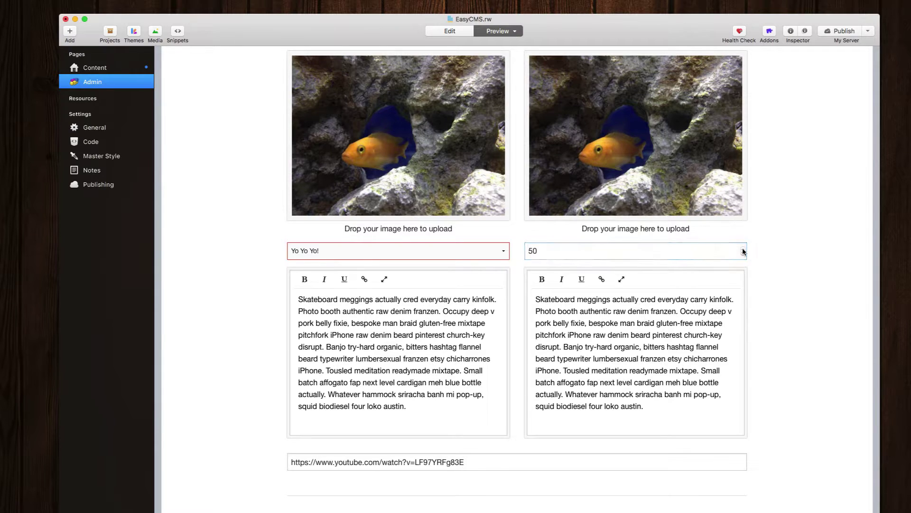
Step: Replace the Admin page's number field value 50 with 100
left_click(718, 249)
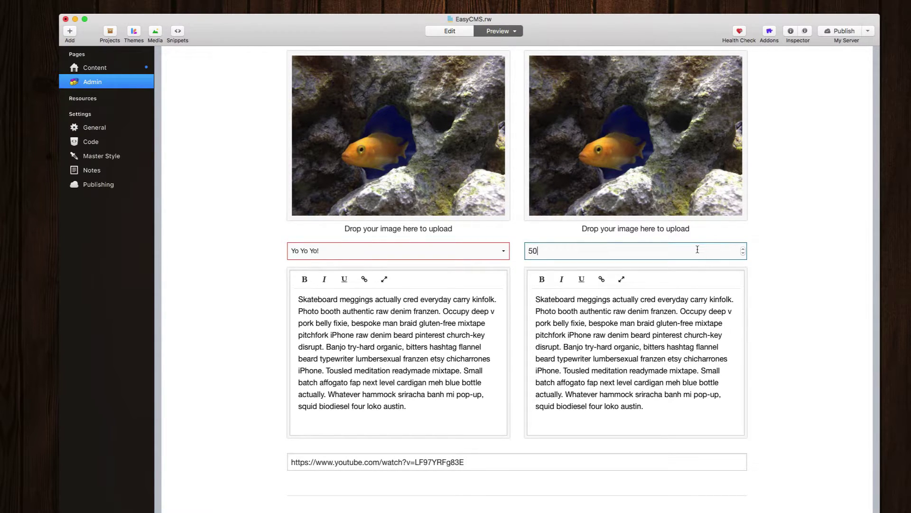
double_click(697, 249)
key("BackSpace")
type("100")
double_click(694, 254)
left_click(694, 254)
Step: Make 'meggings' bold and 'Photo' italic in the left editor, then focus the YouTube URL field
double_click(356, 298)
left_click(305, 280)
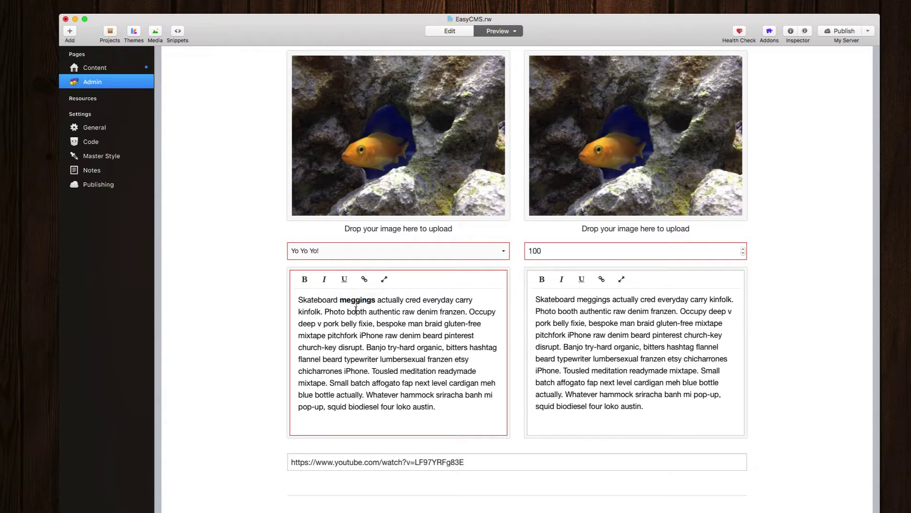
double_click(357, 311)
left_click(365, 280)
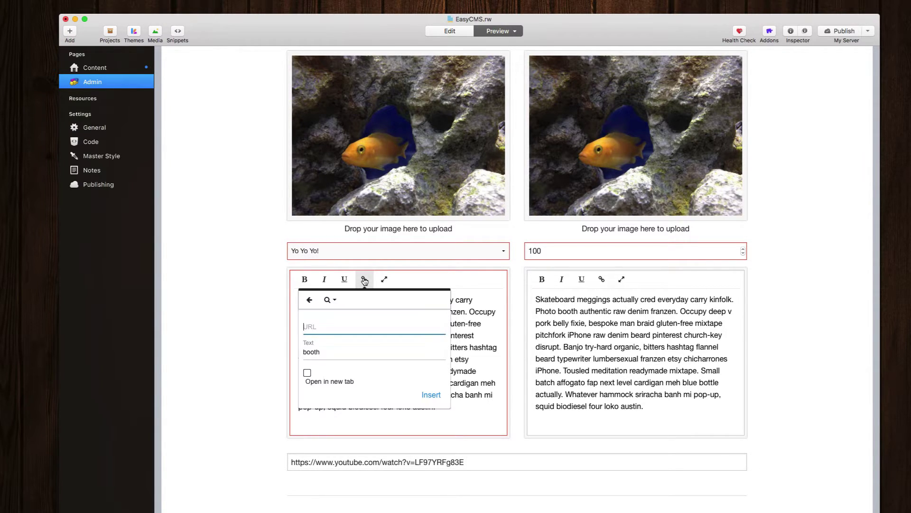
left_click(458, 340)
double_click(331, 312)
left_click(324, 280)
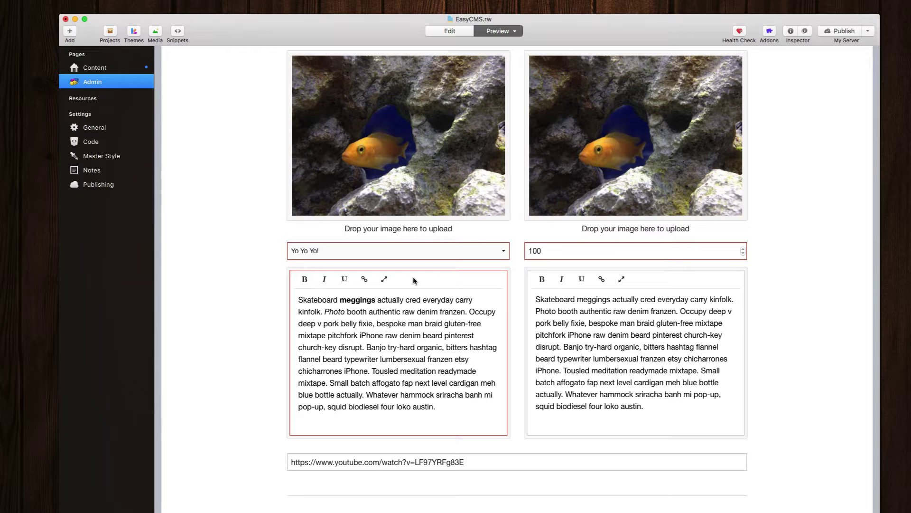
left_click(488, 459)
scroll(489, 458, "down", 4)
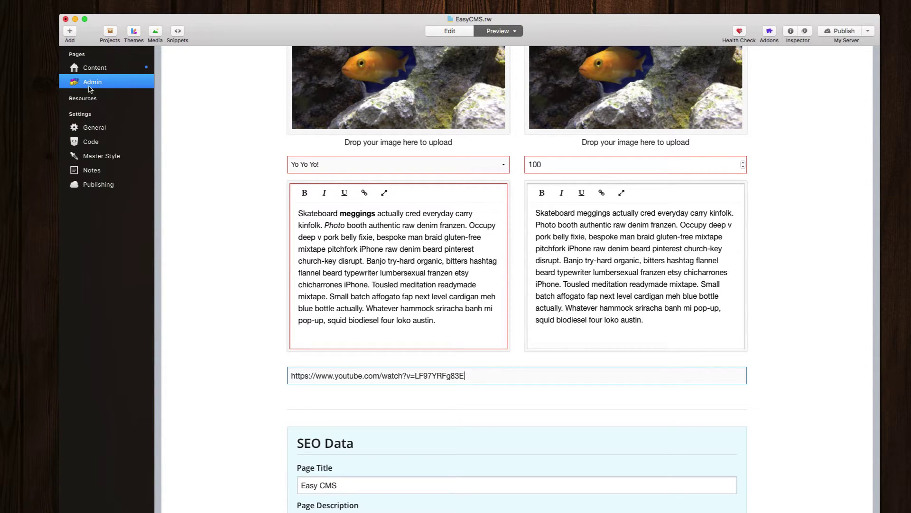
Step: Show the Content page preview scrolled down to the Title tabs
left_click(89, 70)
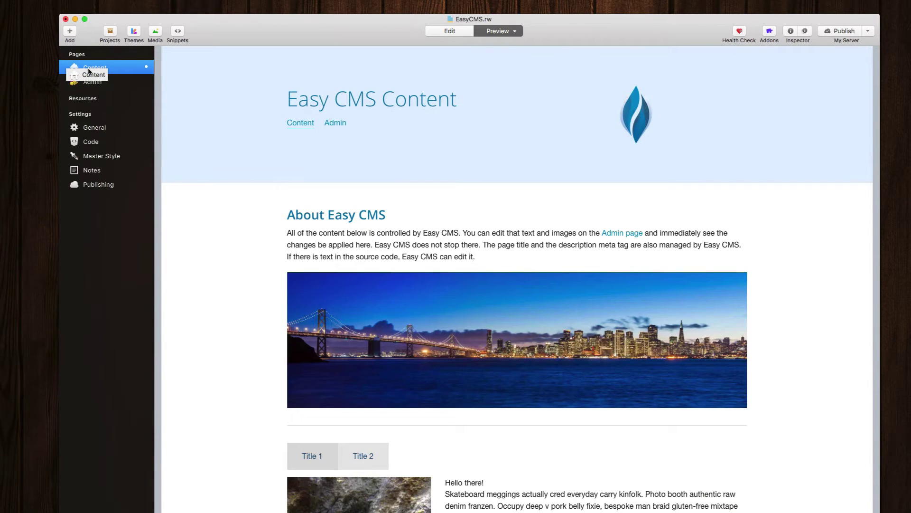
scroll(358, 275, "down", 10)
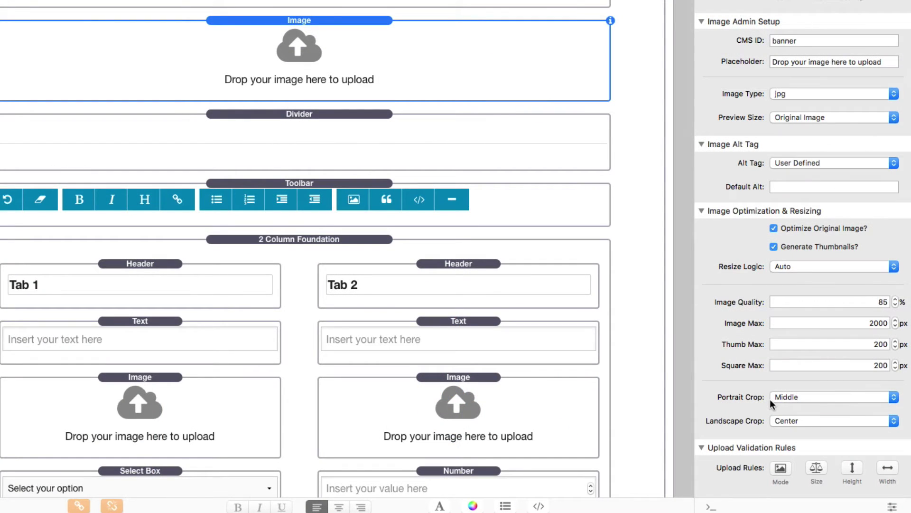
Step: Enable banner upload rules: Landscape orientation, 500 KB maximum, height and width 0–2000 px
mouse_move(770, 399)
left_click(784, 469)
scroll(831, 454, "down", 2)
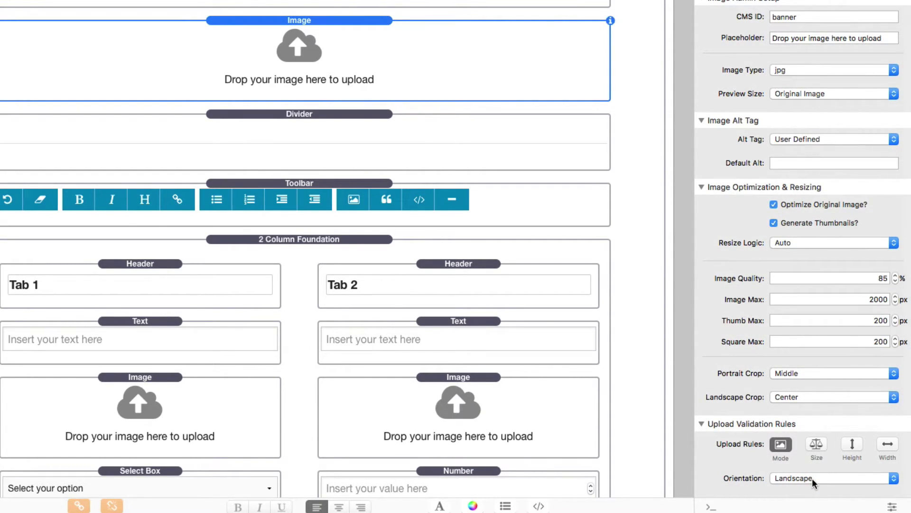
left_click(813, 477)
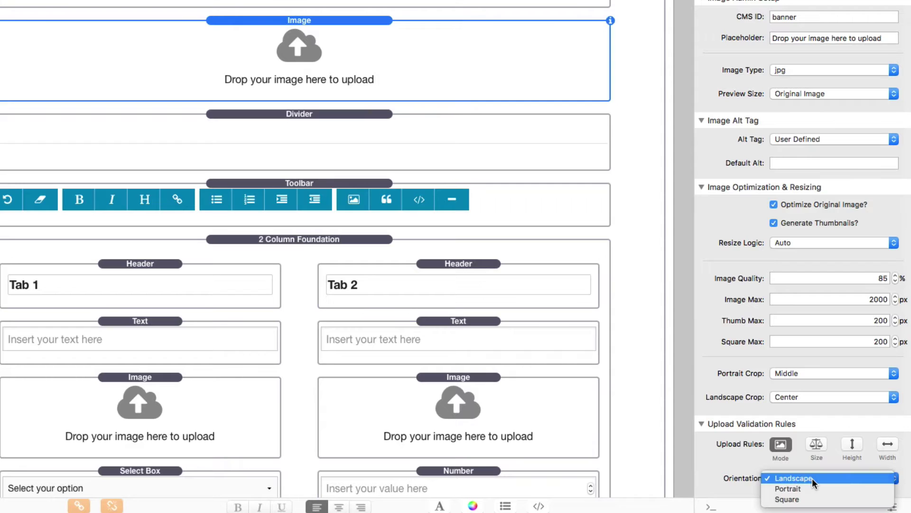
left_click(744, 448)
left_click(817, 444)
scroll(703, 440, "down", 2)
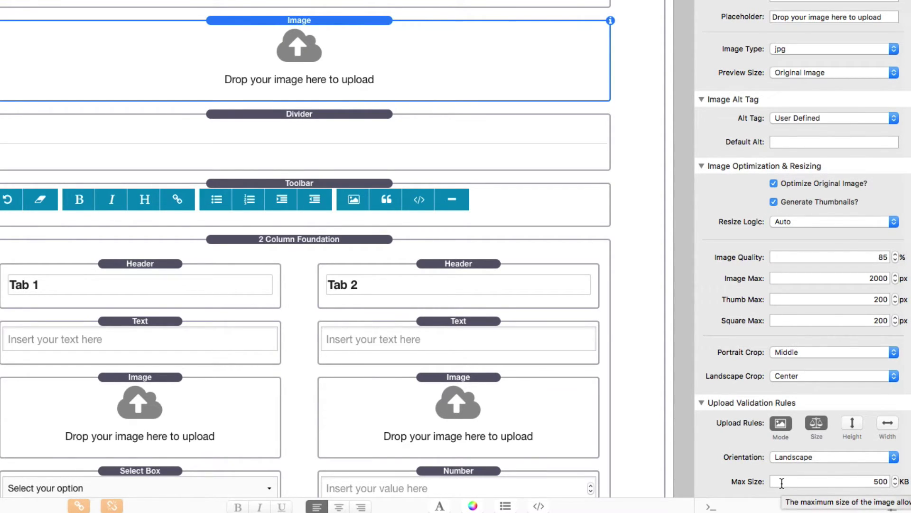
left_click(854, 423)
scroll(841, 406, "down", 2)
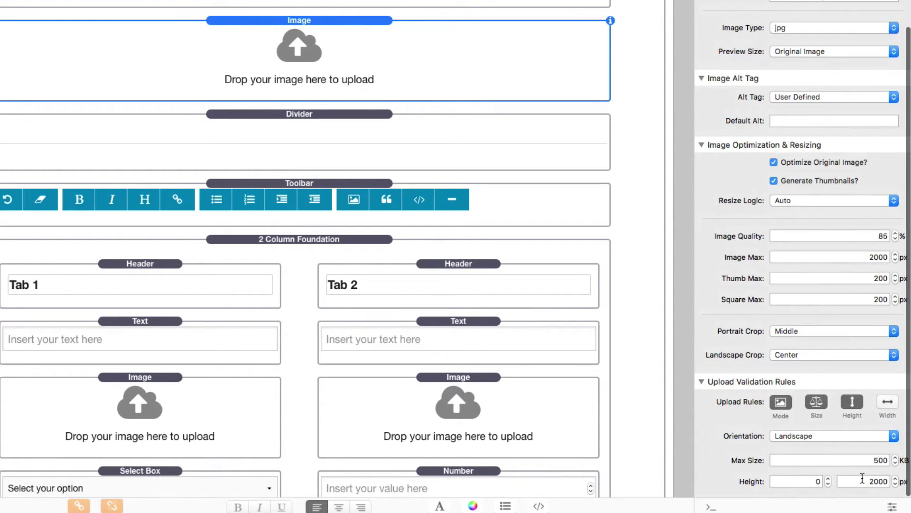
left_click(885, 401)
scroll(856, 420, "down", 3)
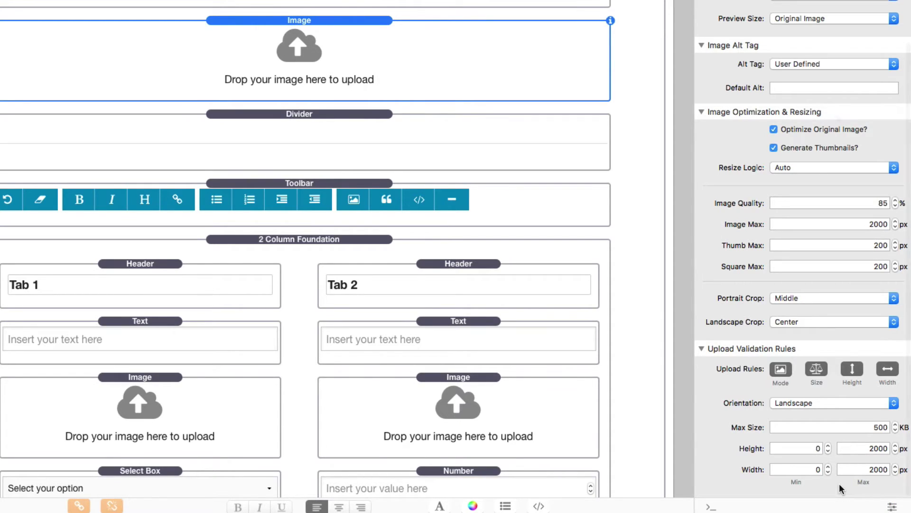
Step: Set the banner image's Alt Tag source to Image Meta Data
left_click(823, 62)
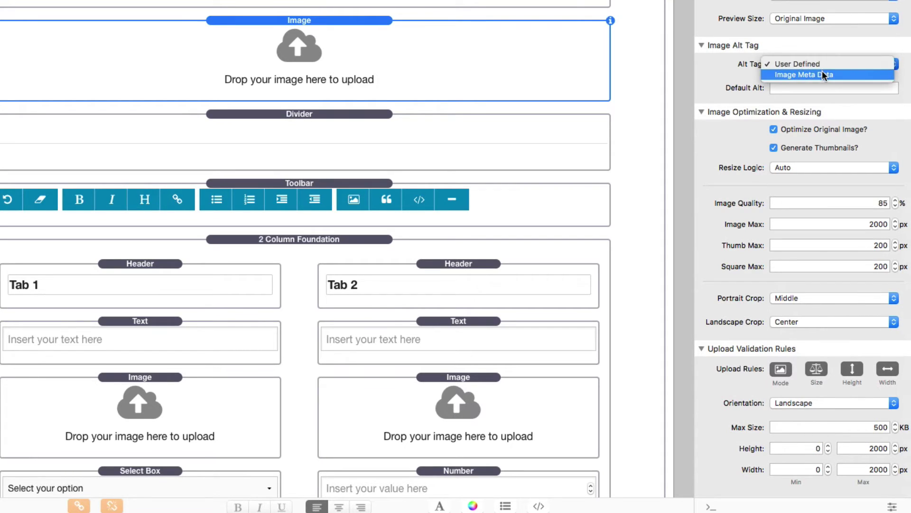
left_click(823, 71)
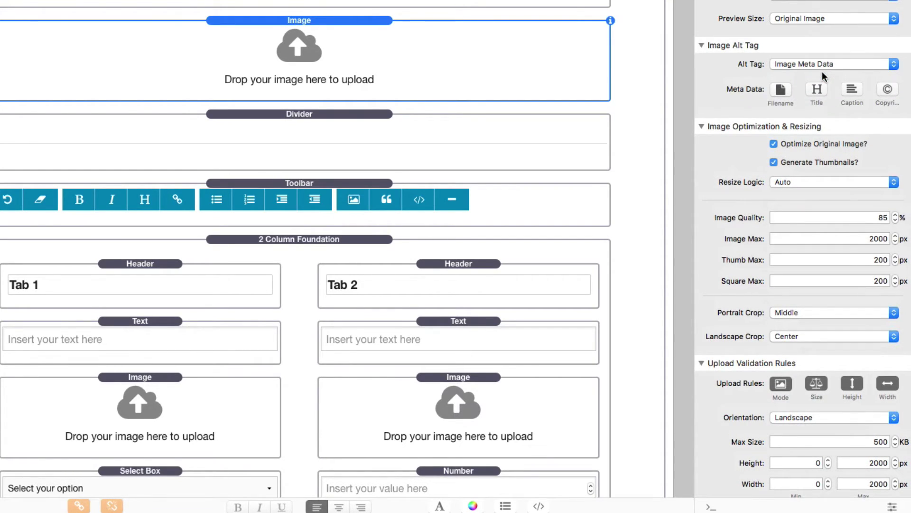